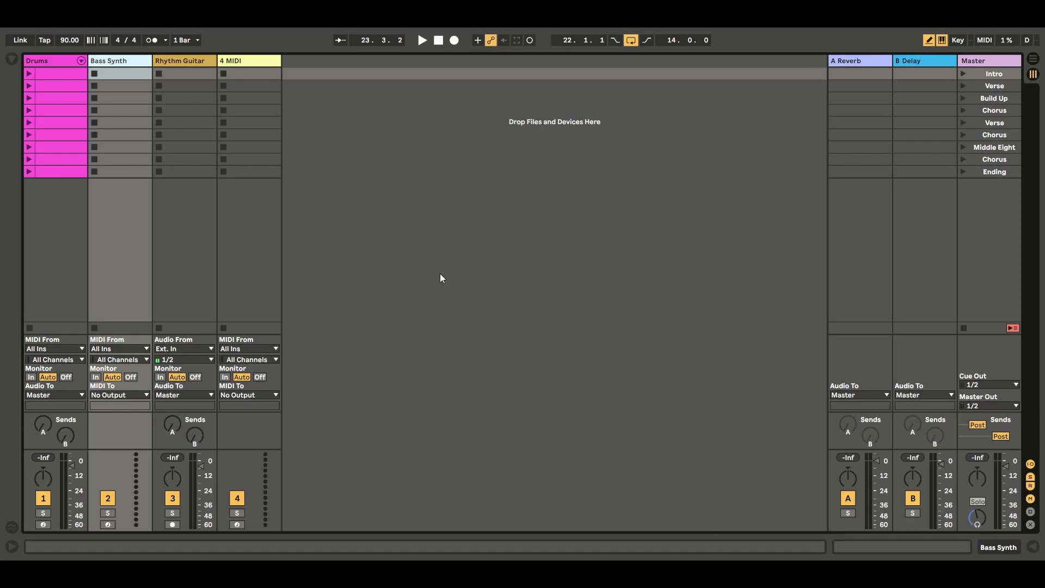
Insert a new MIDI track between the Drums and Bass Synth tracks and rename it Rhythm
click(62, 65)
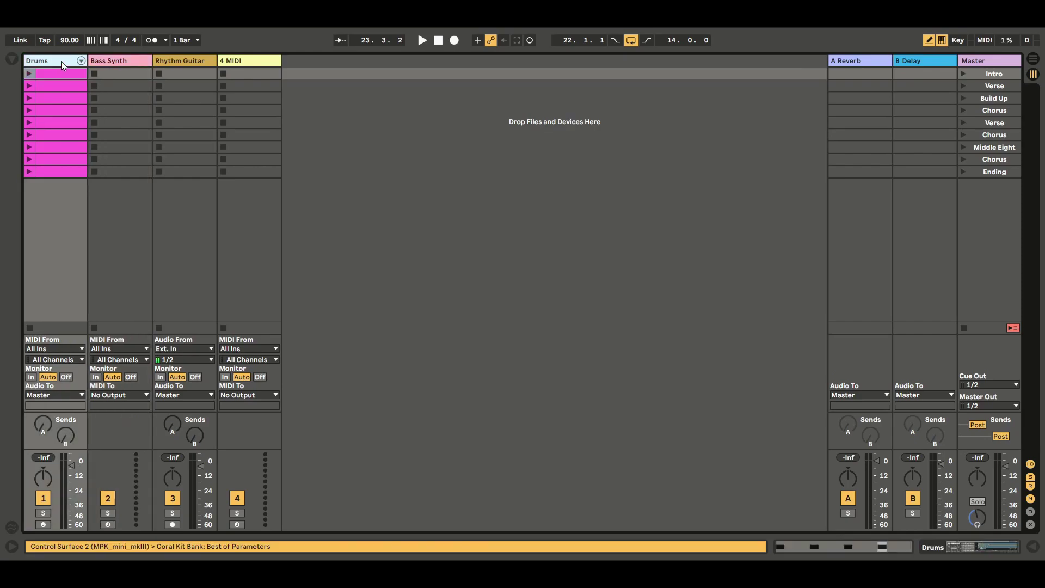
click(134, 62)
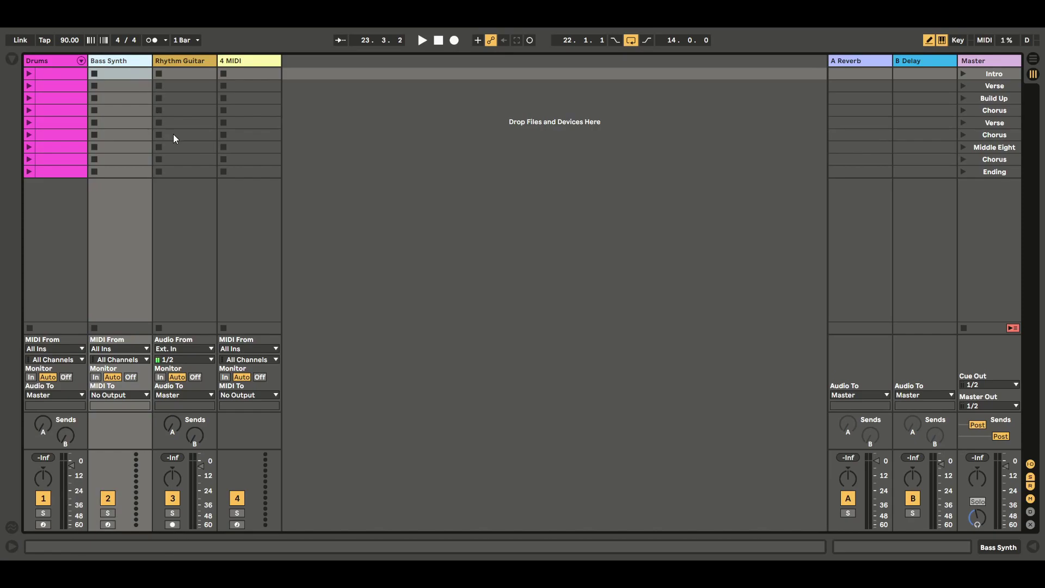
key(ctrl+shift+t)
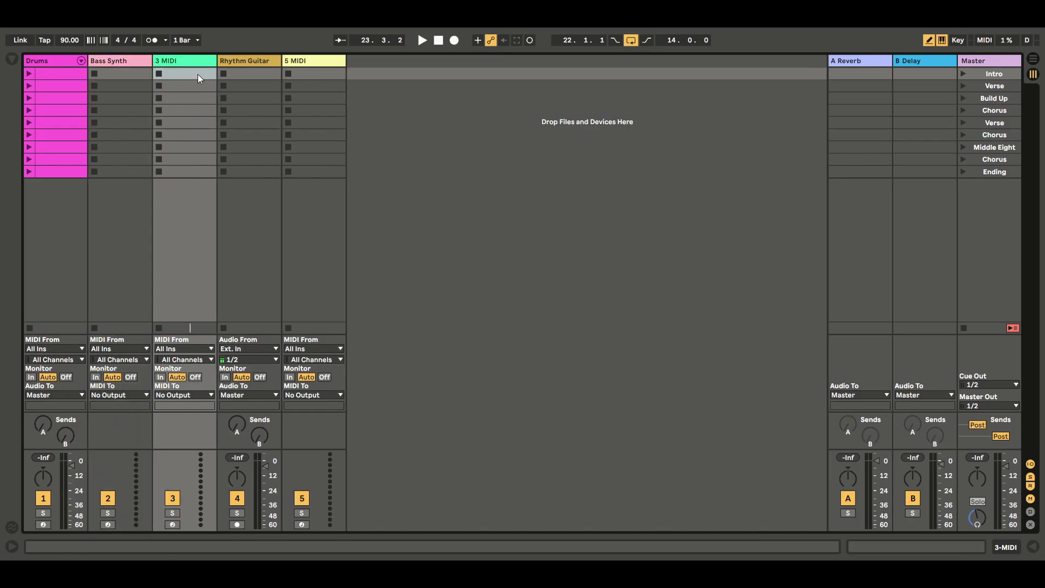
drag(197, 61, 112, 66)
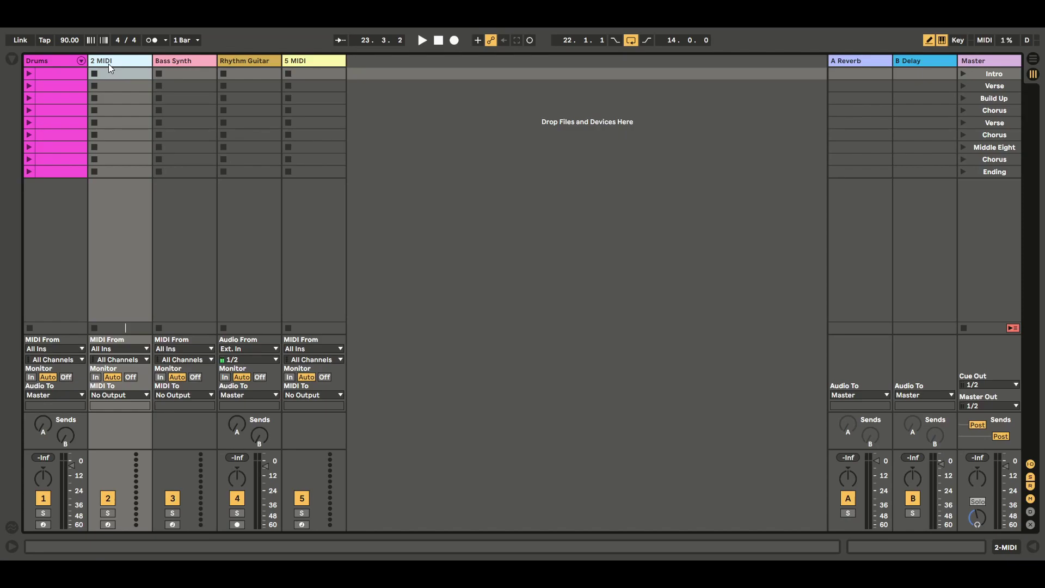
key(ctrl+r)
text(Rhythm)
click(456, 172)
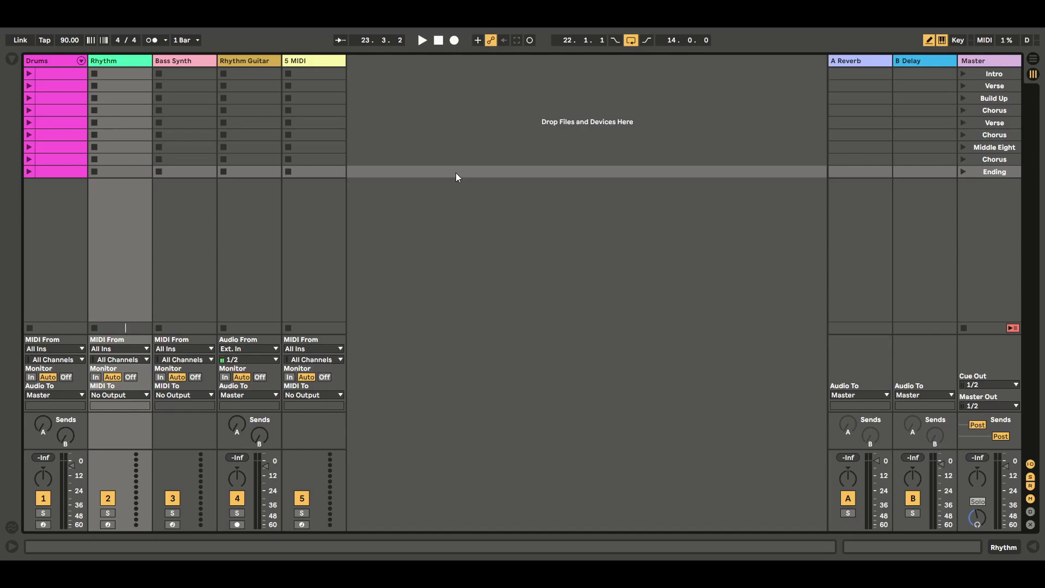
Load the Impulse instrument onto the Rhythm track and put the Shaker Live Vinyl.wav sample in its first slot
click(12, 60)
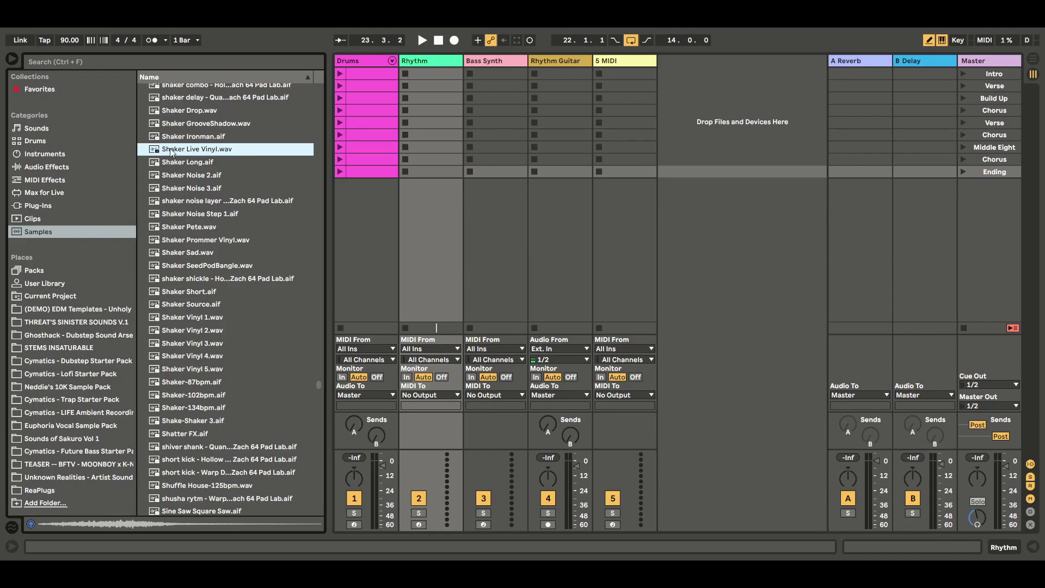
click(55, 154)
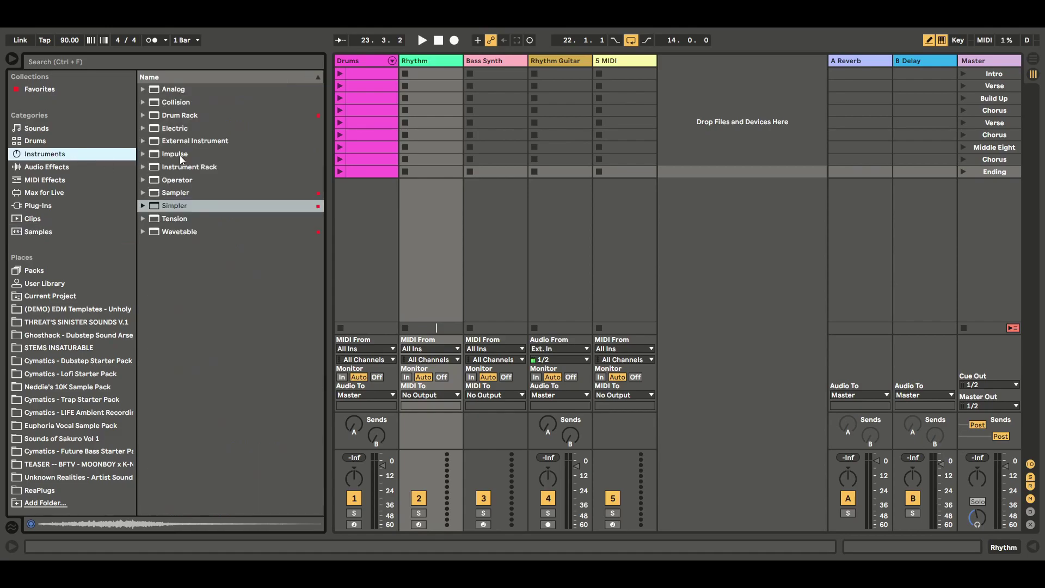
drag(180, 155, 430, 94)
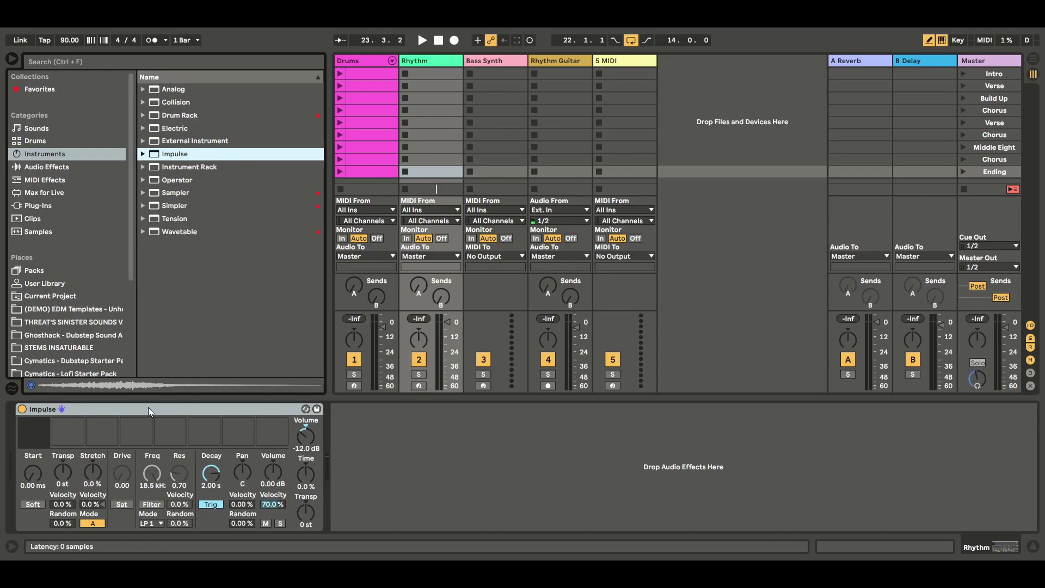
click(45, 233)
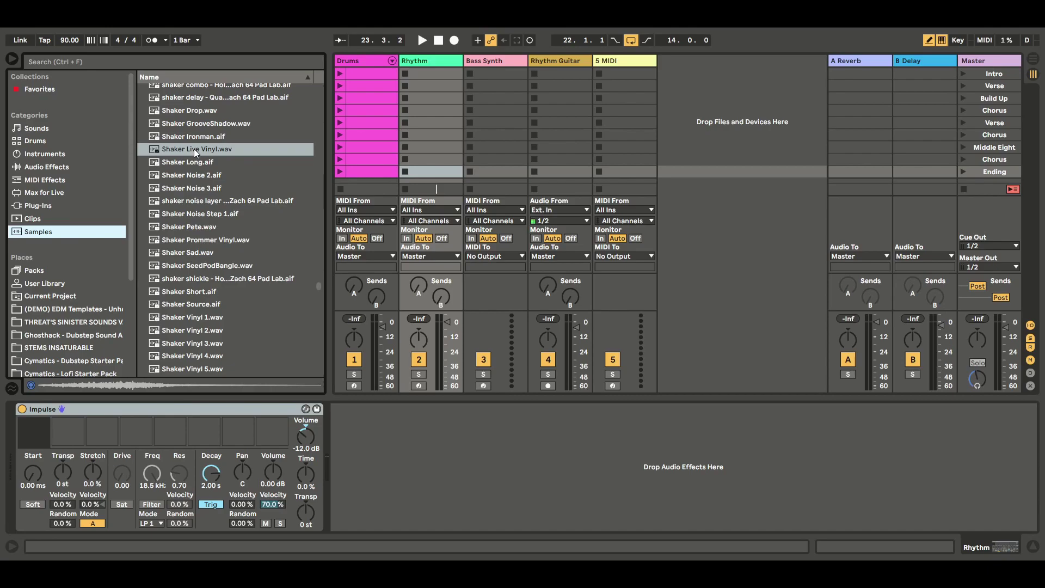
drag(194, 148, 36, 434)
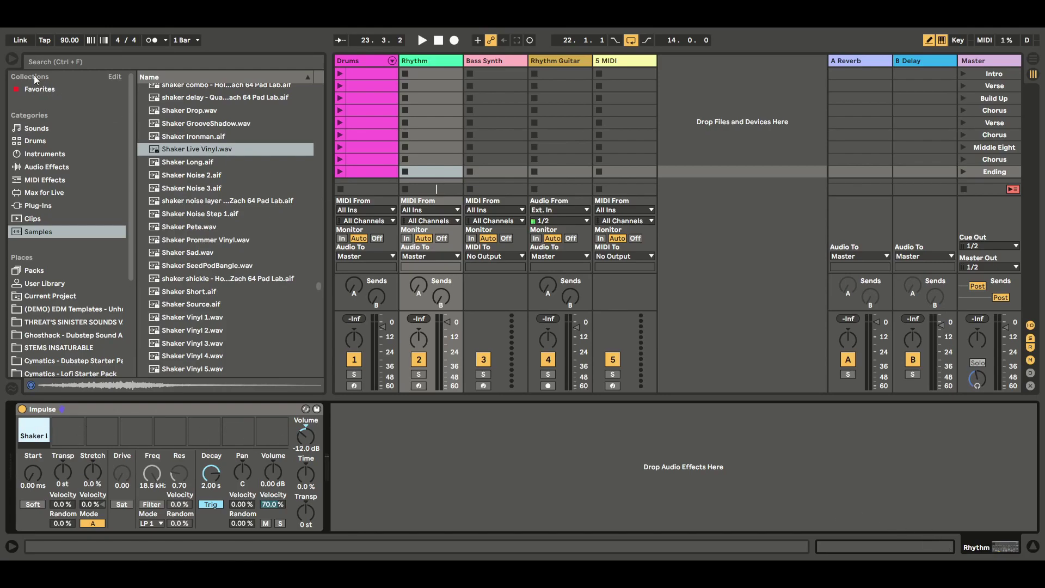
click(12, 60)
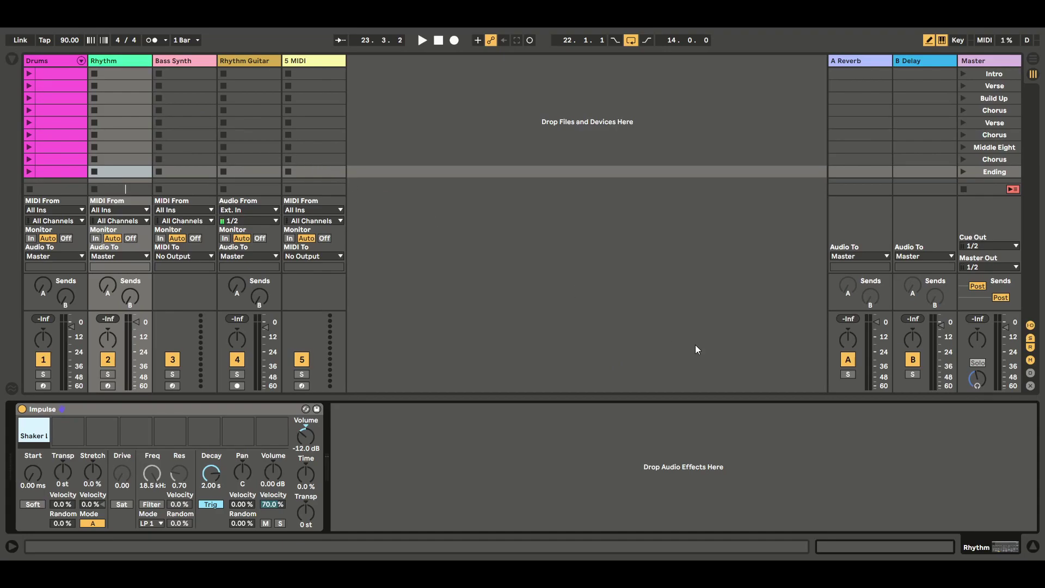
Create a one-bar clip in the Rhythm track's first Chorus slot and draw 1/16 shaker notes on beats 1, 2, 3 and 4
double_click(121, 111)
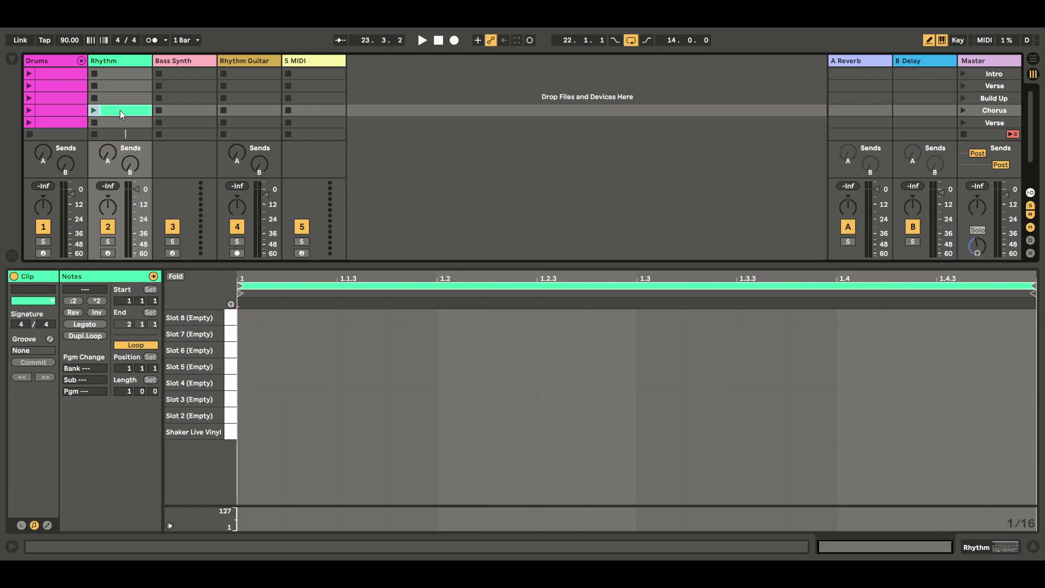
click(930, 41)
click(260, 431)
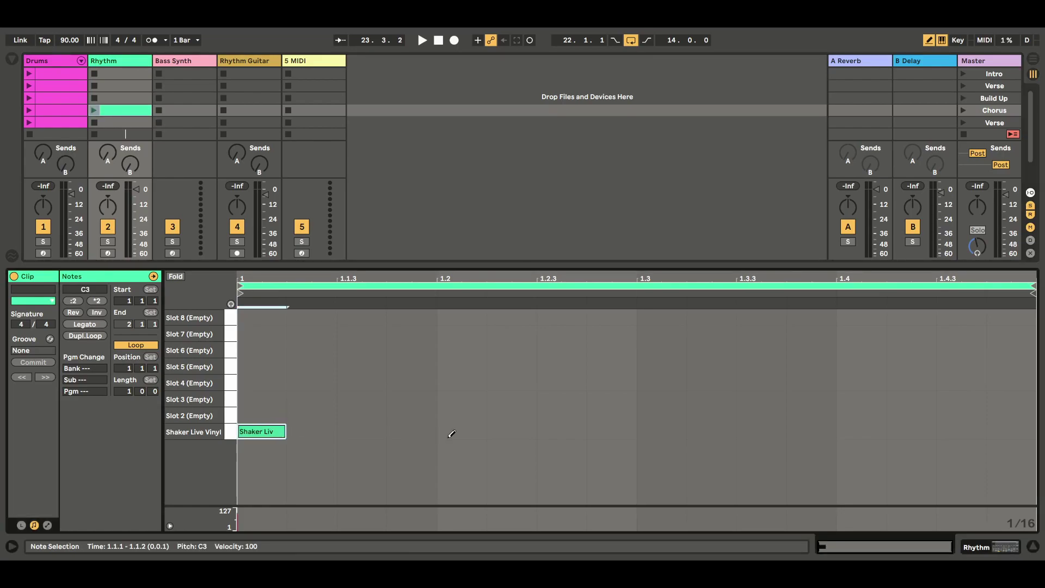
click(451, 430)
click(660, 431)
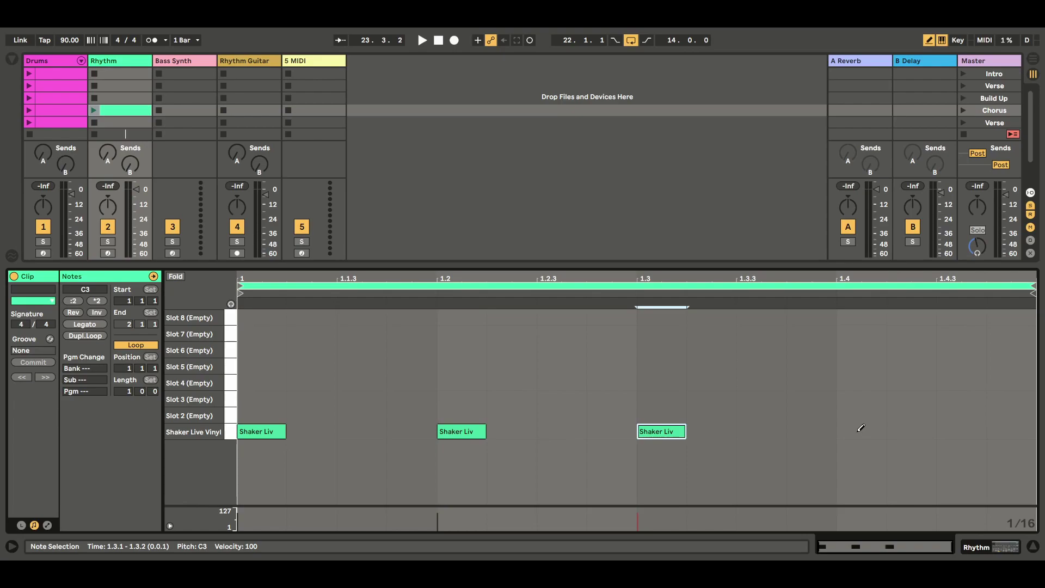
click(861, 430)
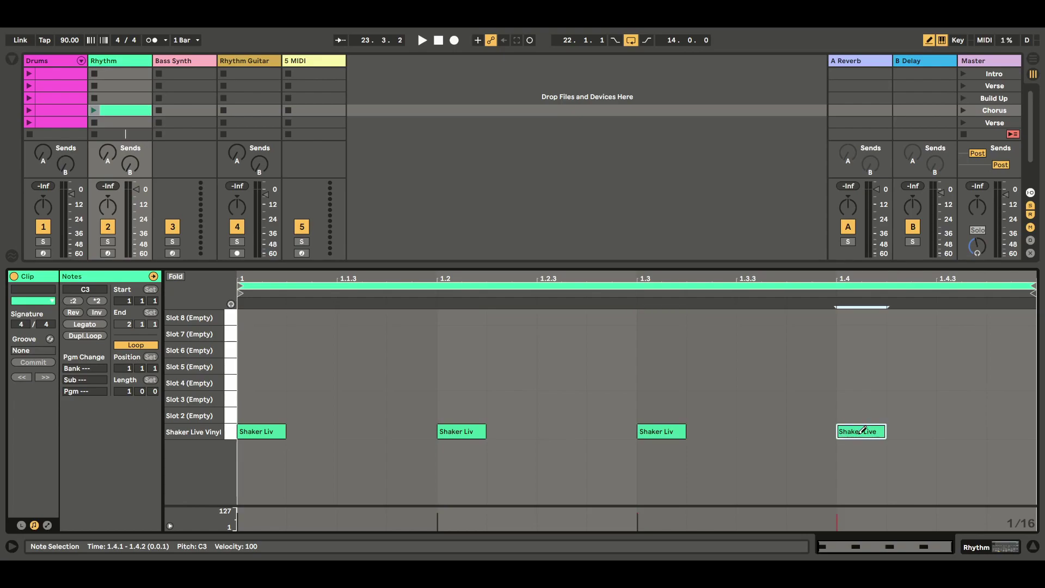
Play the first Chorus scene, audition the Build Up scene leading into the Chorus, and stop the clips
click(965, 110)
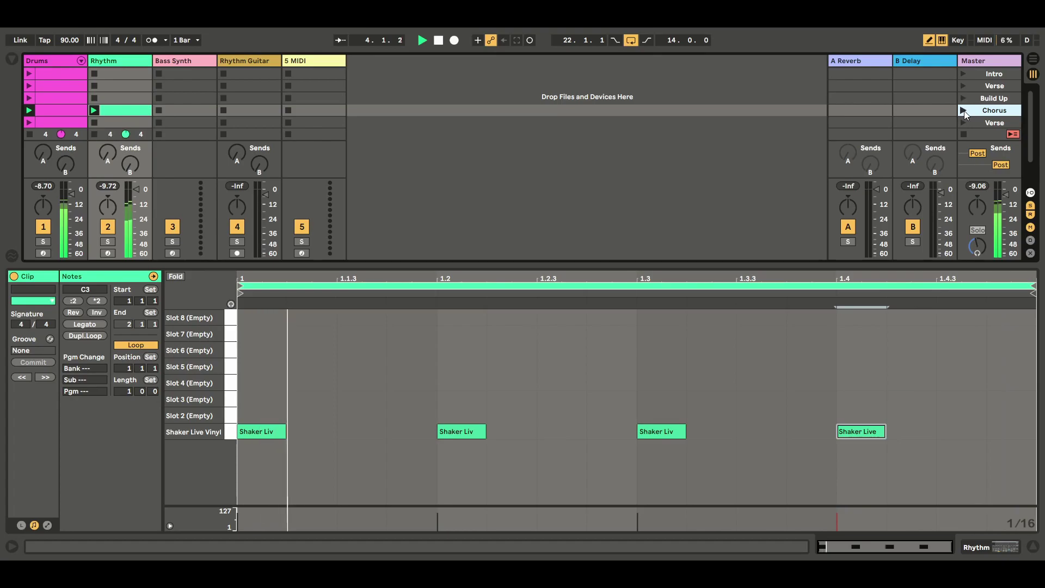
click(964, 134)
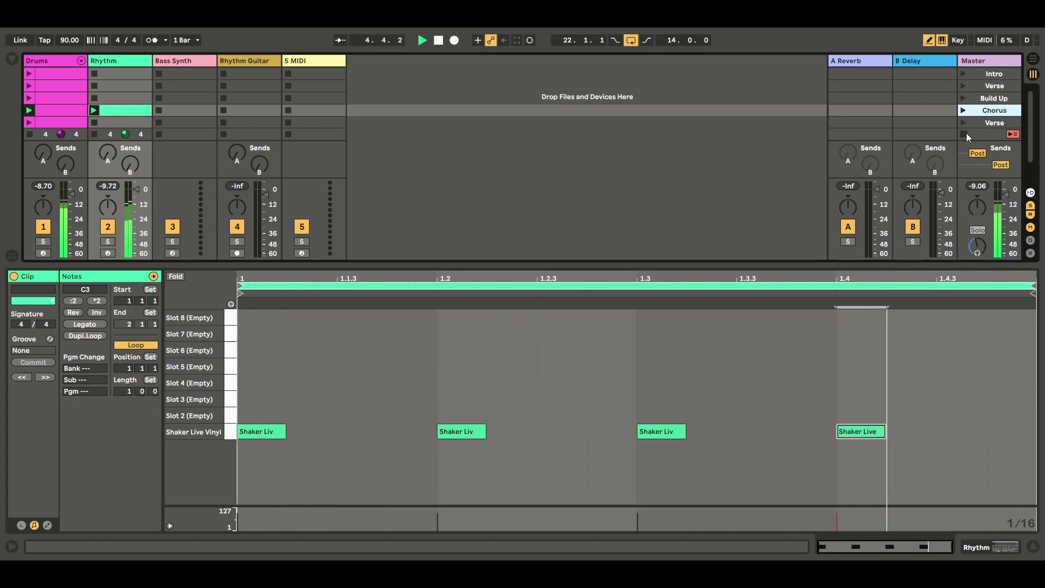
click(1033, 547)
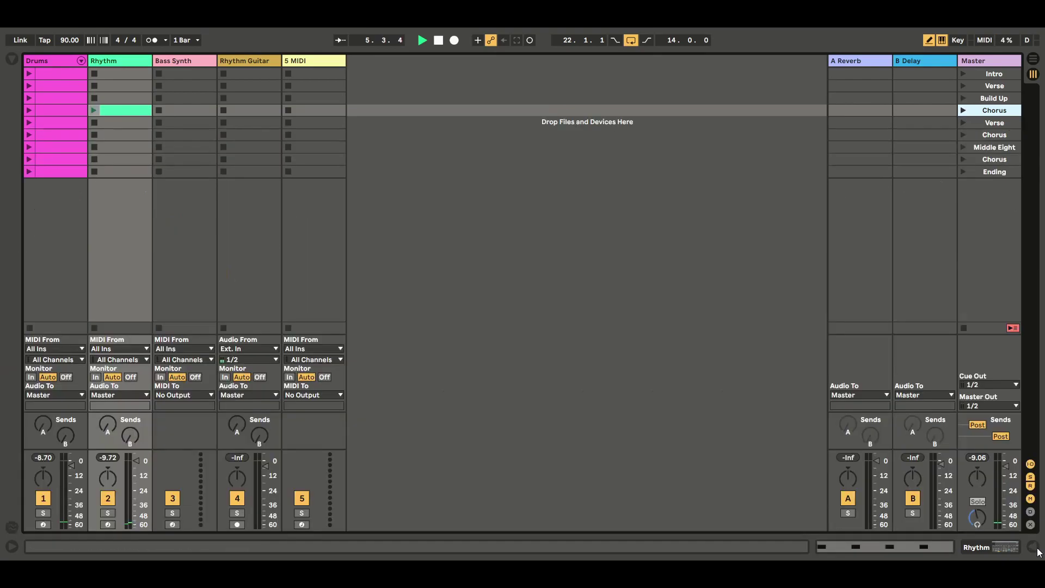
click(965, 99)
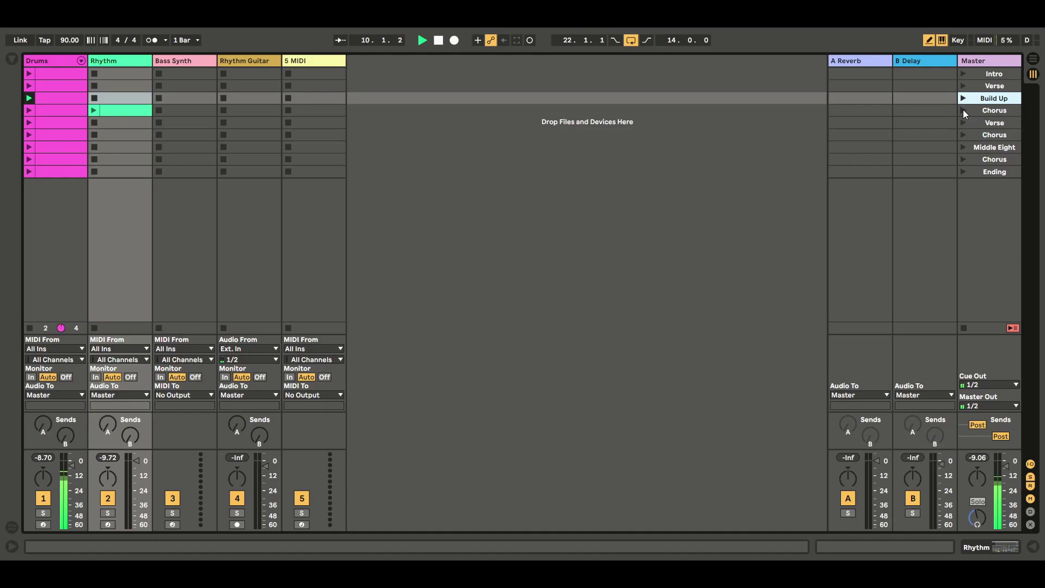
click(962, 111)
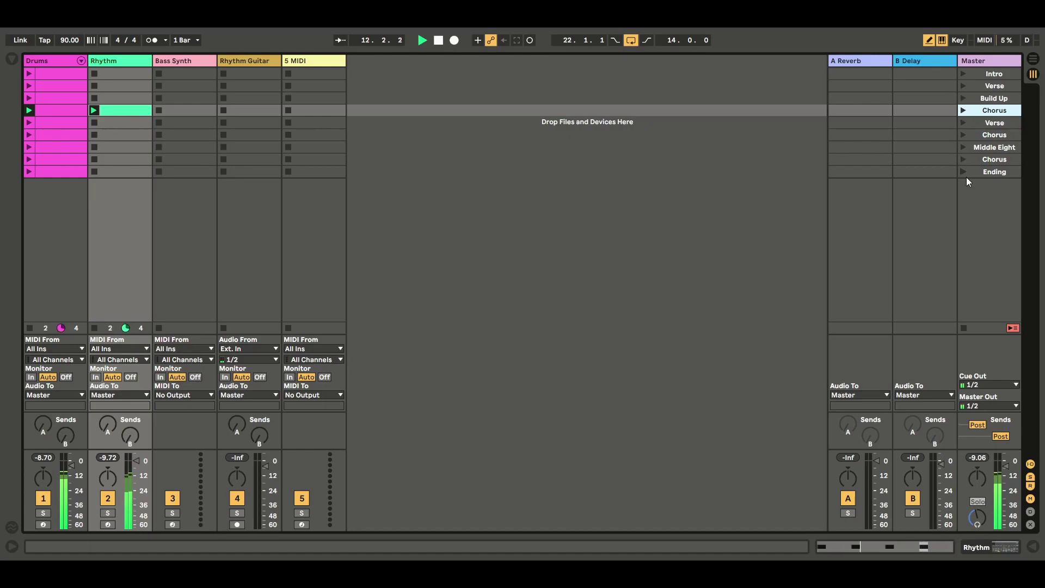
click(965, 327)
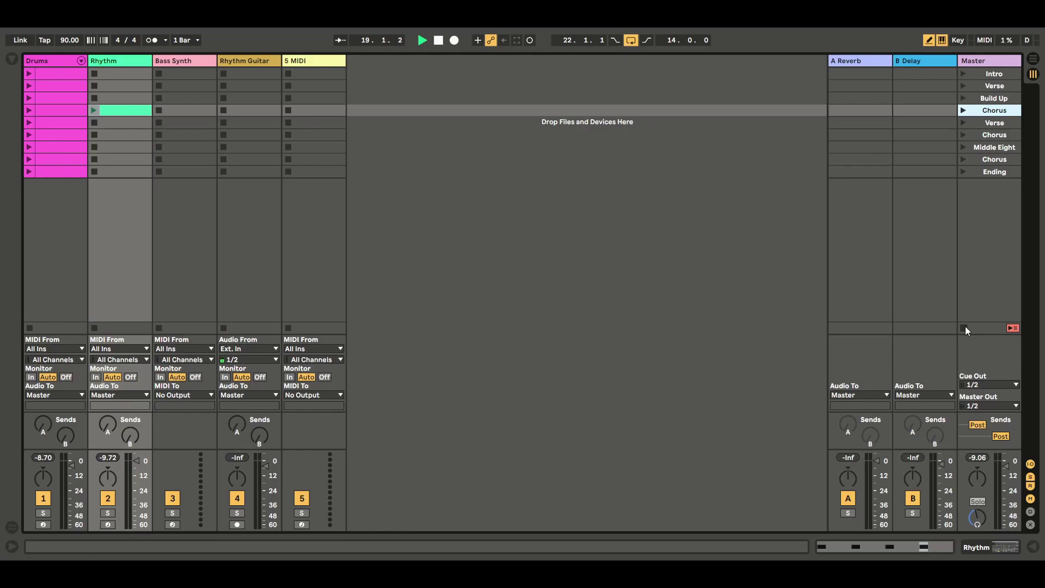
Rename the Rhythm track as Shaker
click(109, 60)
key(ctrl+r)
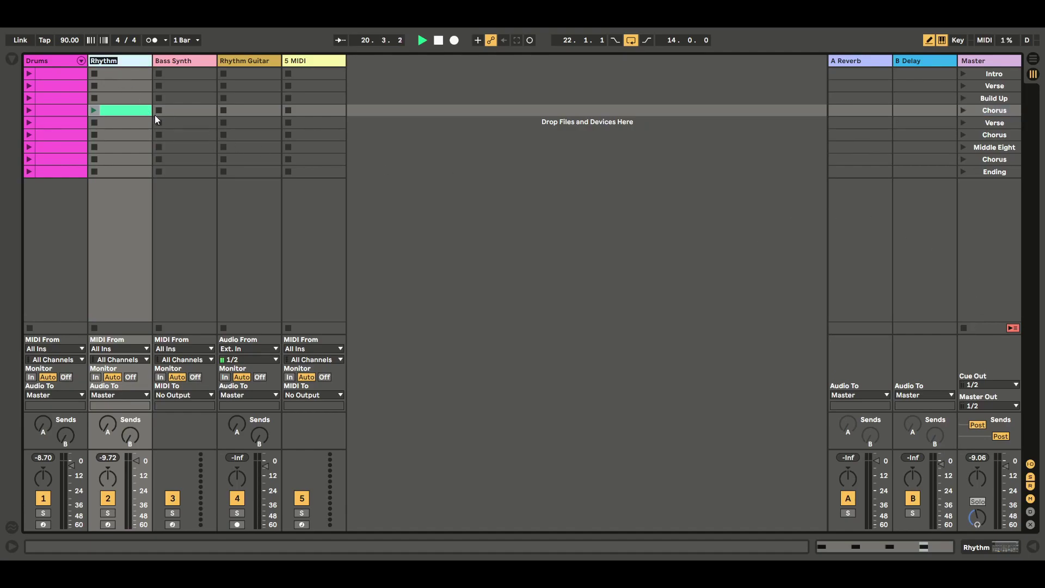
text(Shaker)
key(Return)
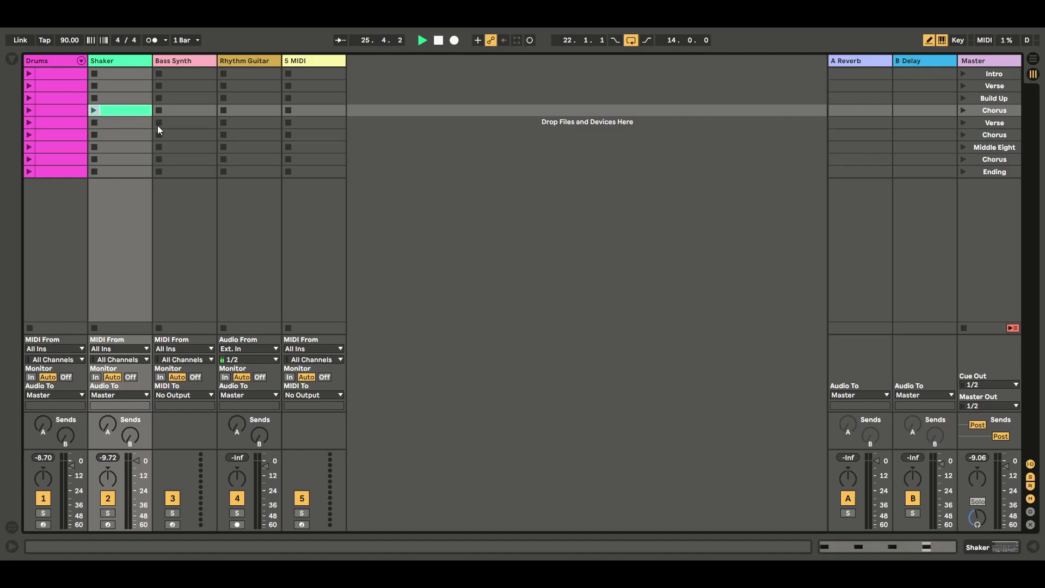
Paste the shaker clip into the Shaker track's second Chorus, Middle Eight and last Chorus slots
click(127, 137)
key(ctrl+v)
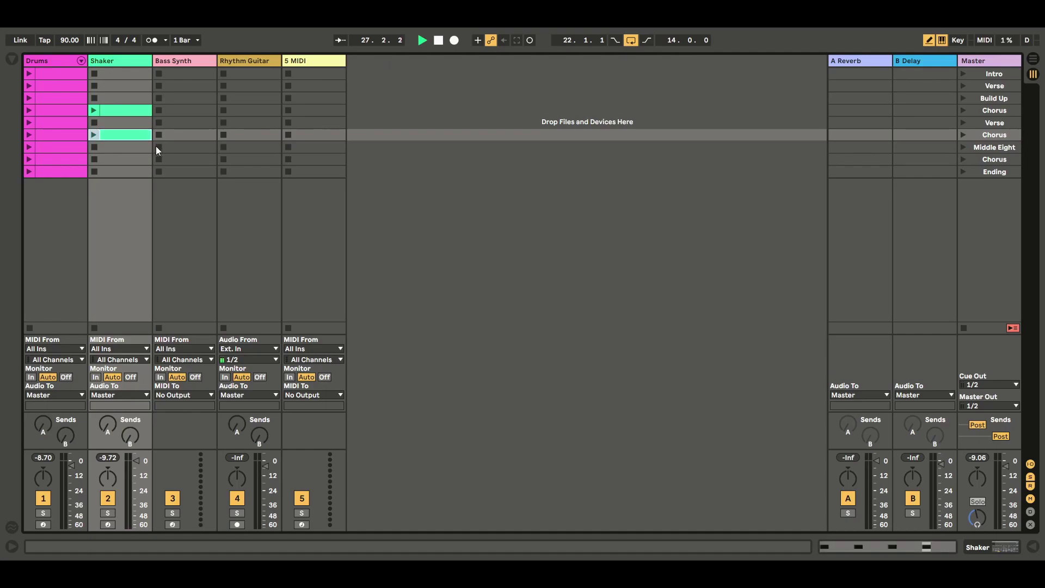
click(121, 147)
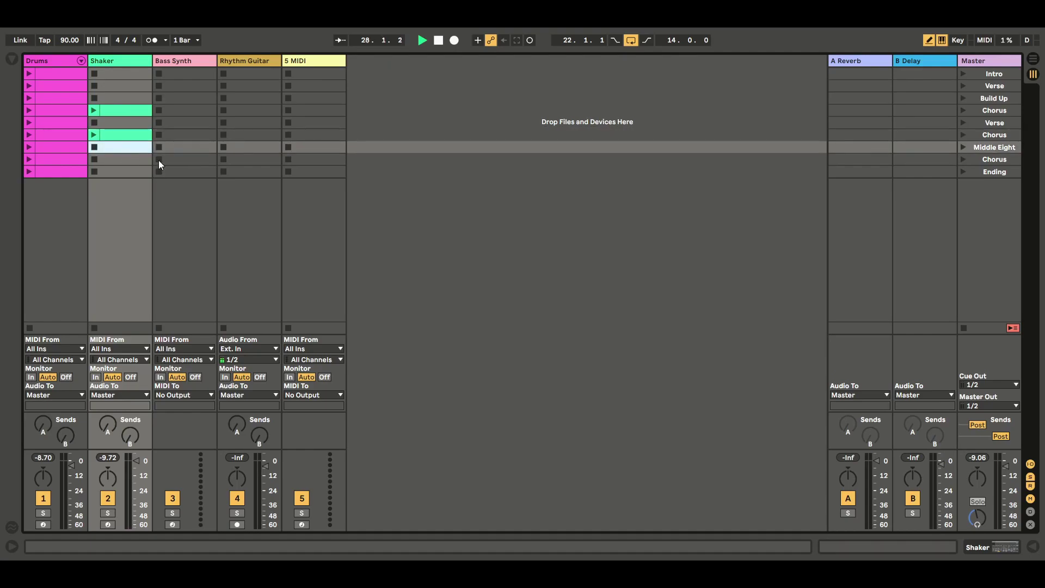
key(ctrl+v)
click(120, 160)
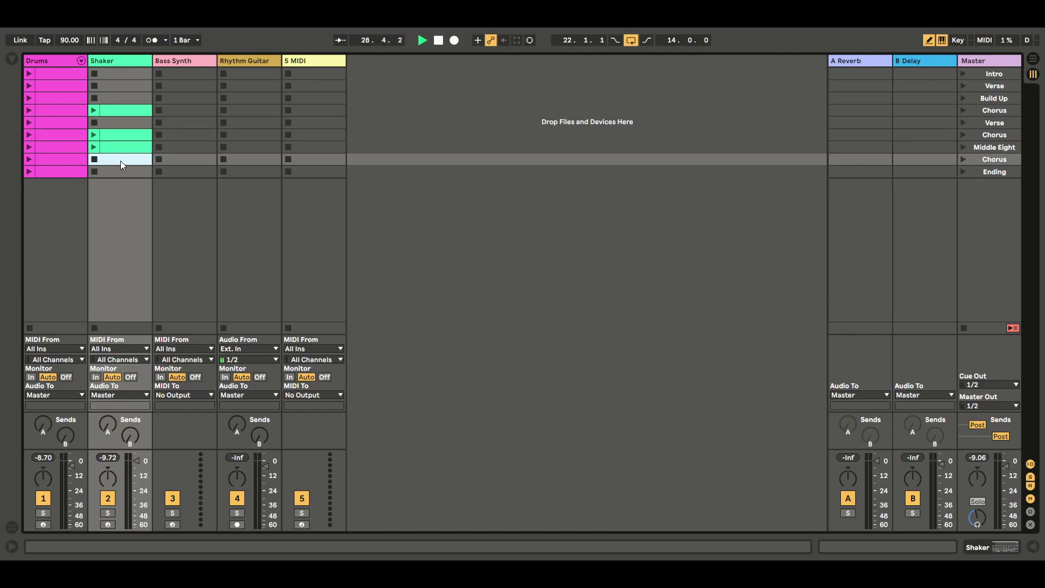
key(ctrl+v)
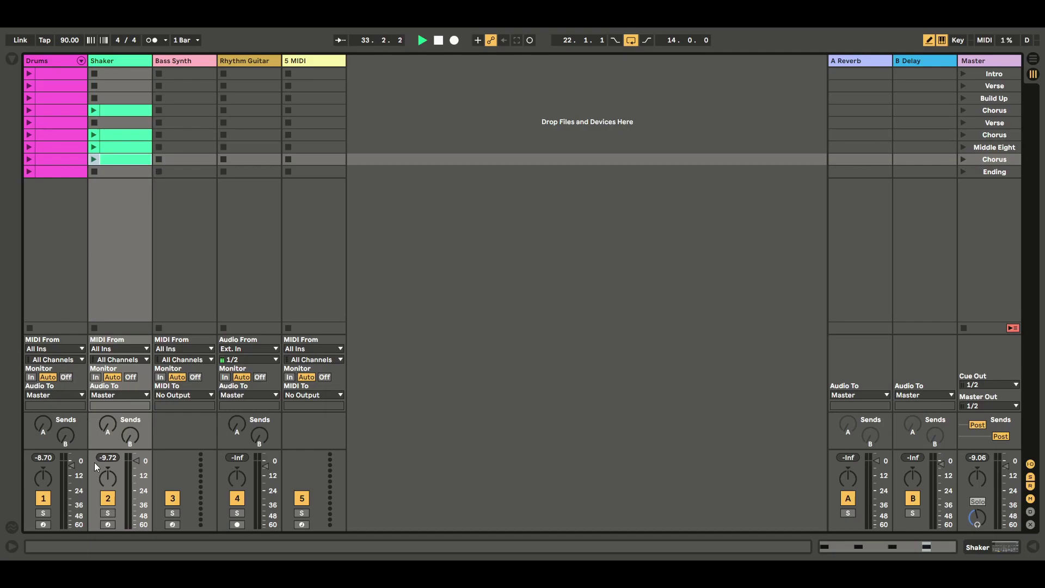
Pan the Shaker track to 10L while auditioning the first Chorus scene, and stop the clips
drag(106, 474, 105, 477)
click(963, 109)
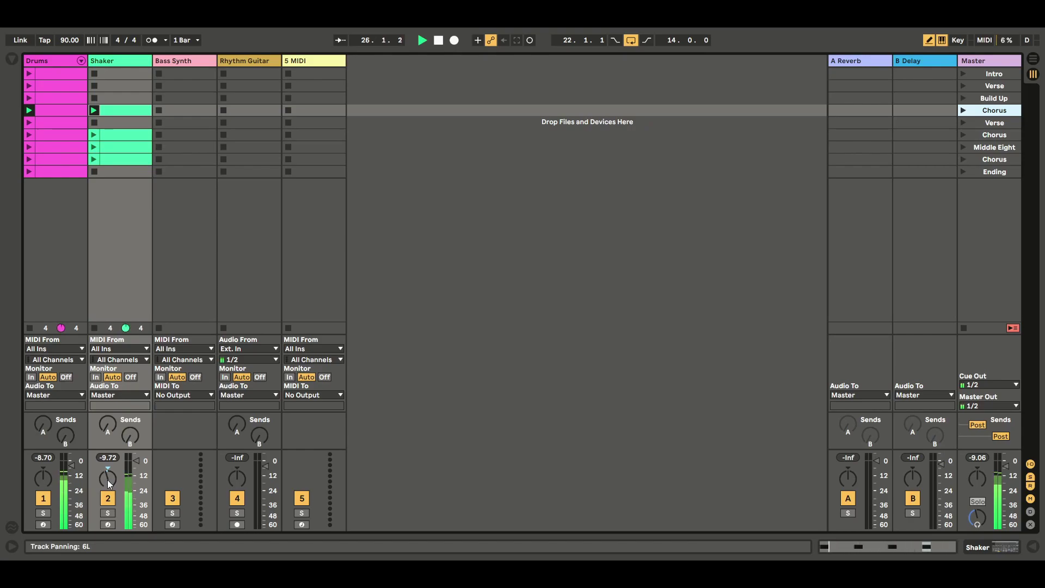
mouse_move(107, 480)
mouse_down()
mouse_move(108, 461)
mouse_move(108, 481)
mouse_up()
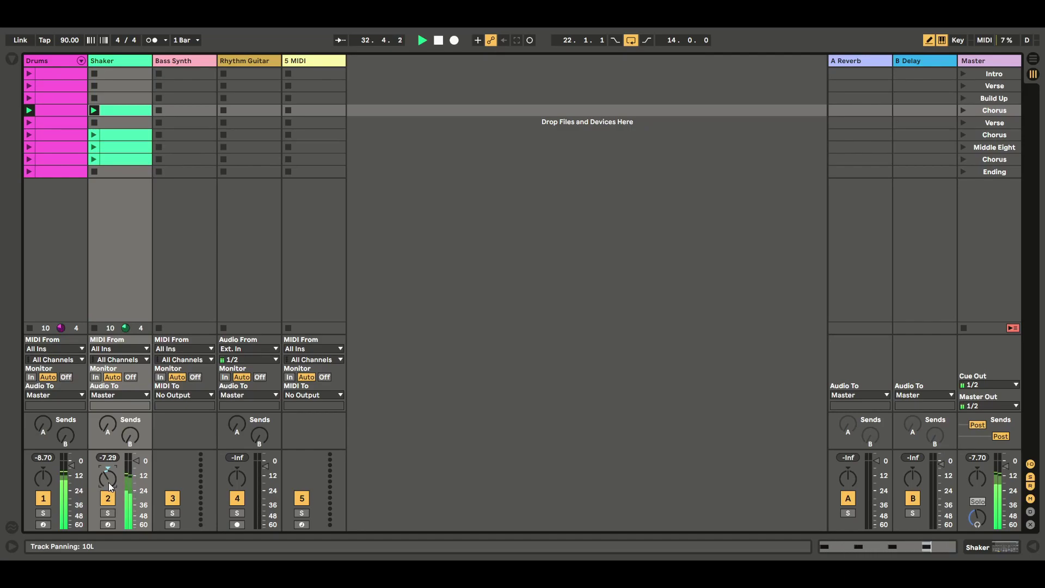
click(963, 328)
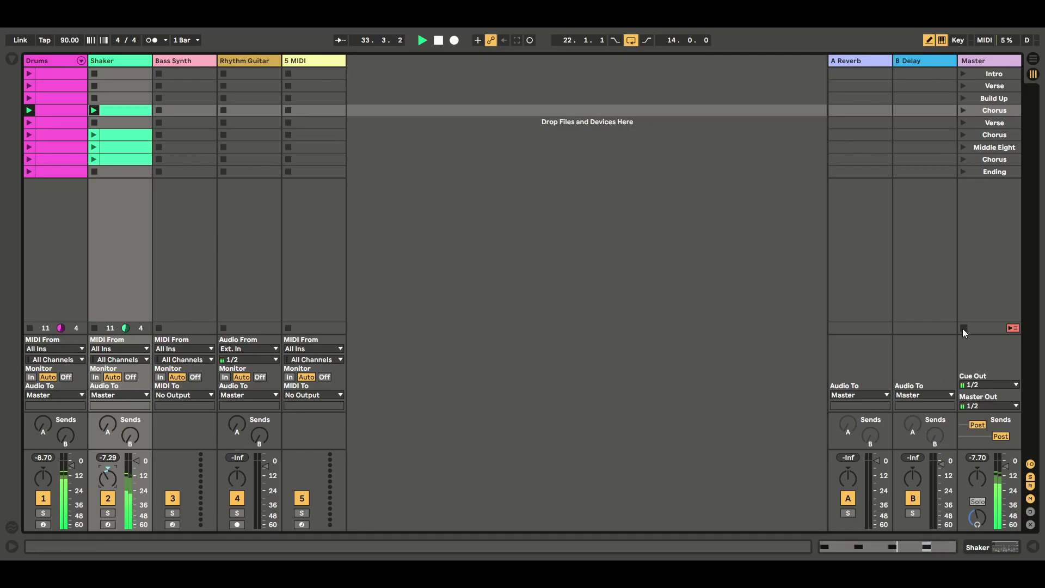